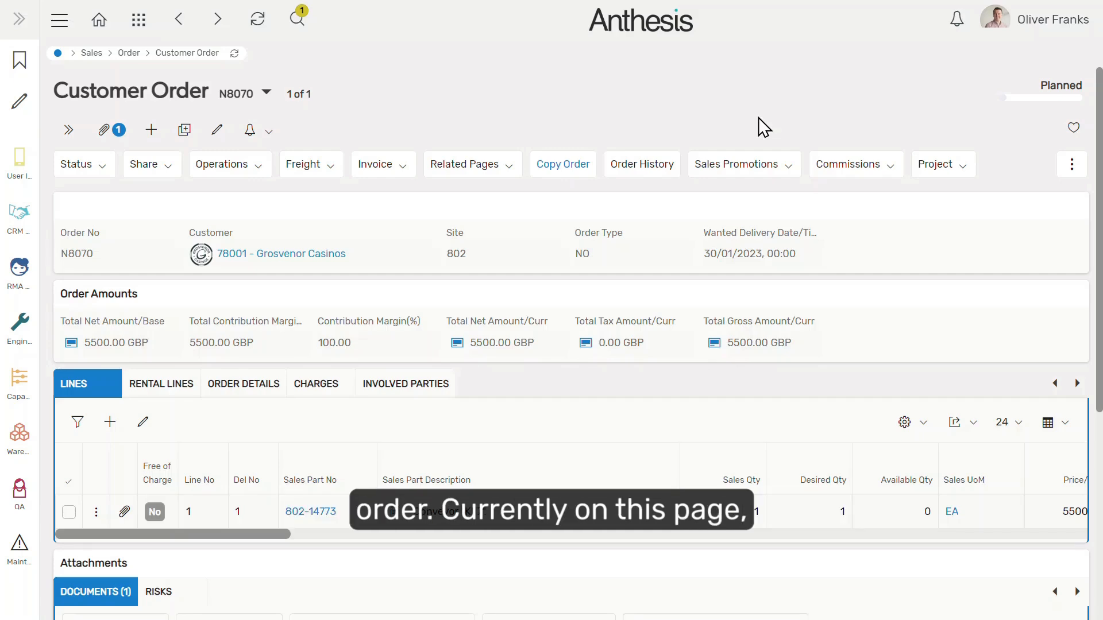
Step: Review the attachment types offered on the customer order and enable the debug console
scroll(632, 92, "down", 2)
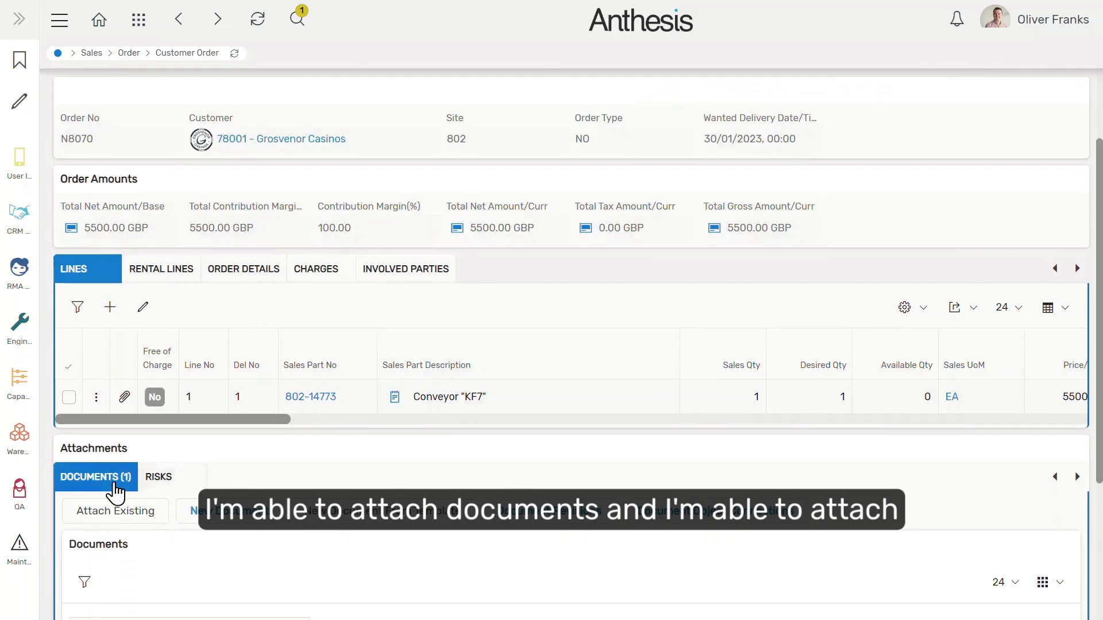
scroll(115, 480, "down", 4)
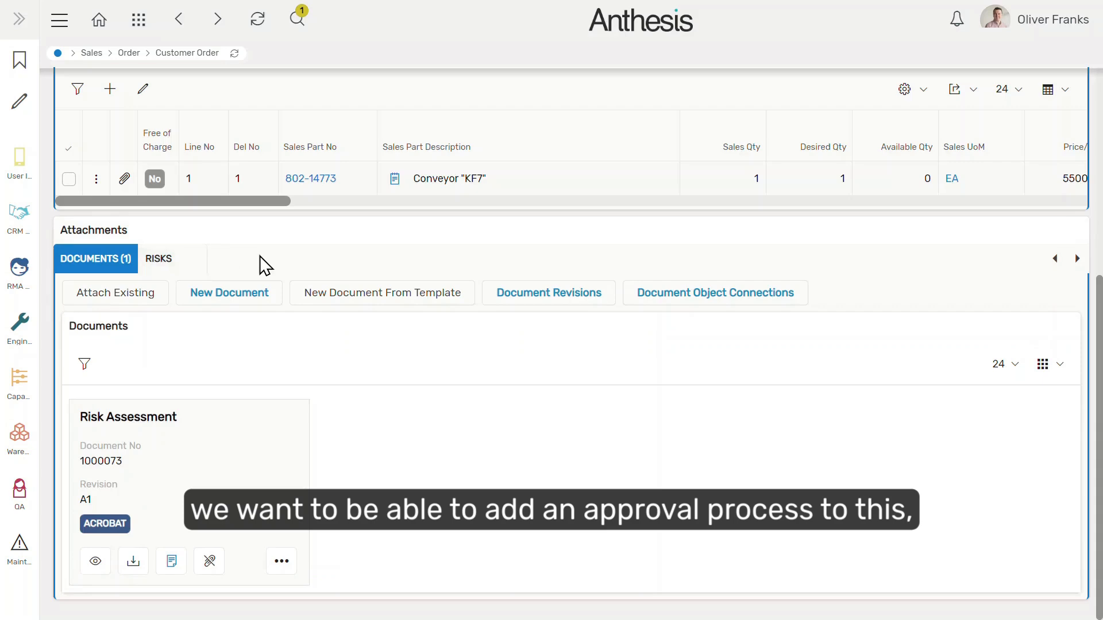
scroll(669, 271, "up", 5)
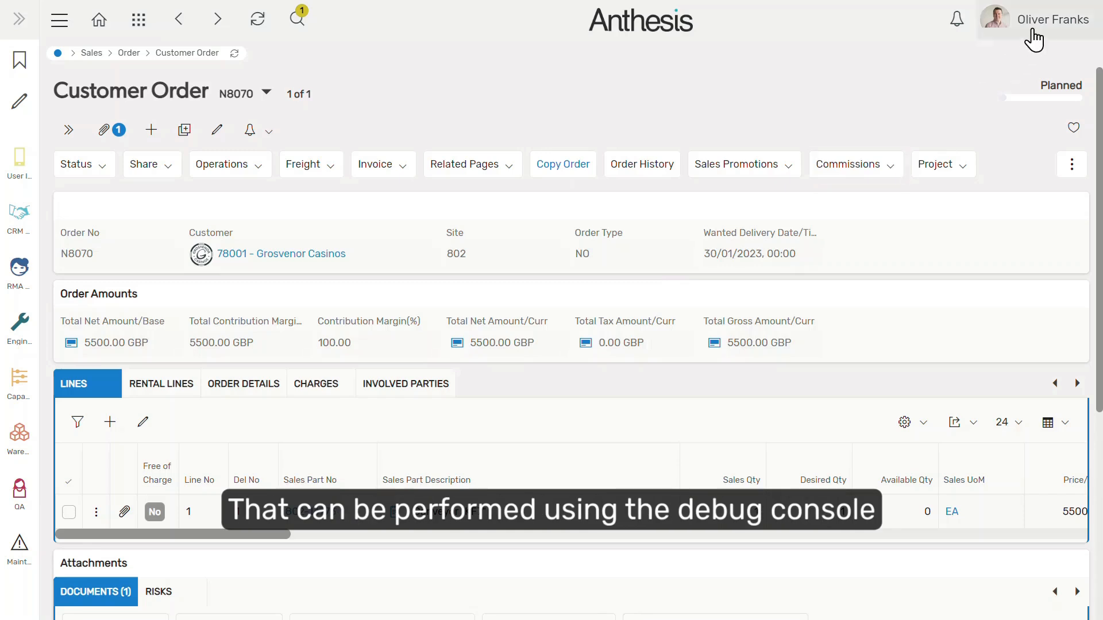
left_click(1032, 31)
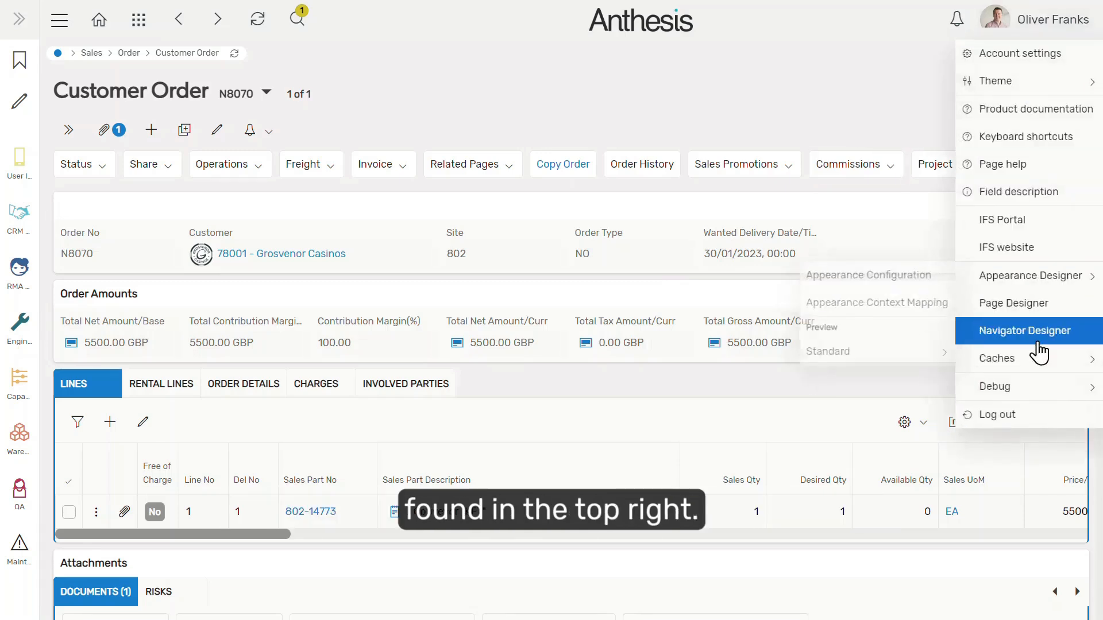
mouse_move(1032, 395)
left_click(913, 413)
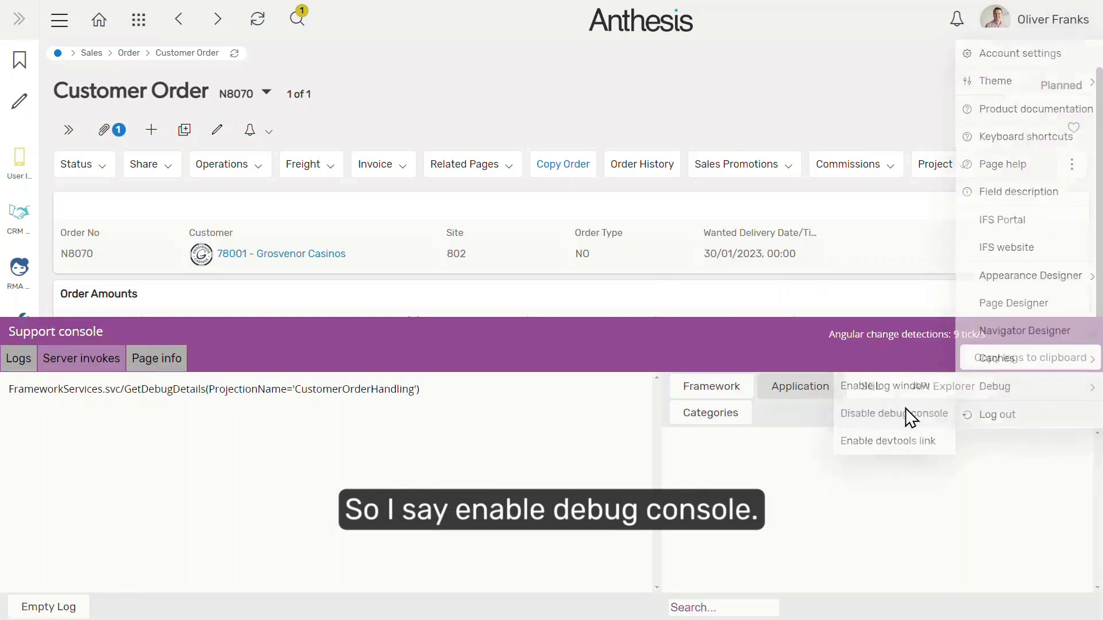
Step: Look up the customer order's entity name in the debug console's page information
left_click(174, 357)
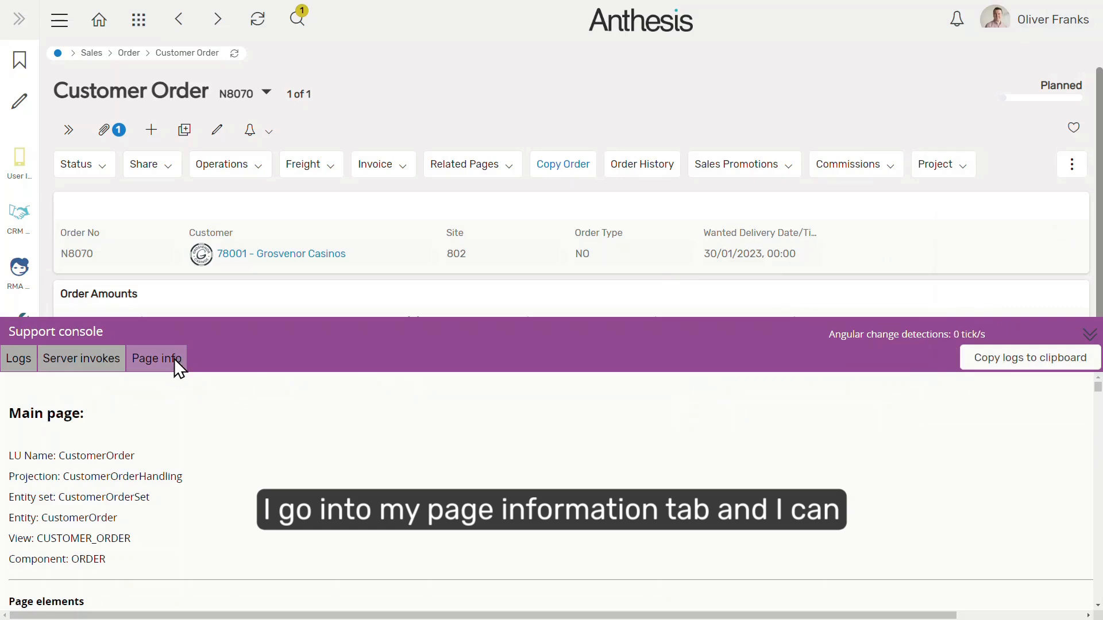
left_click_drag(41, 518, 122, 522)
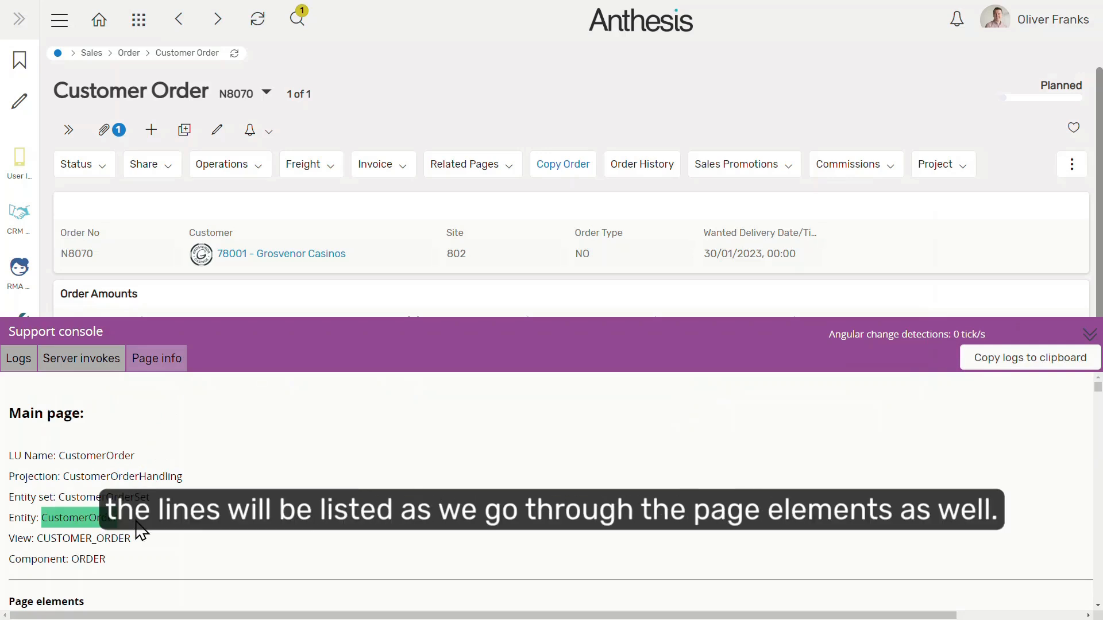
scroll(140, 531, "down", 1)
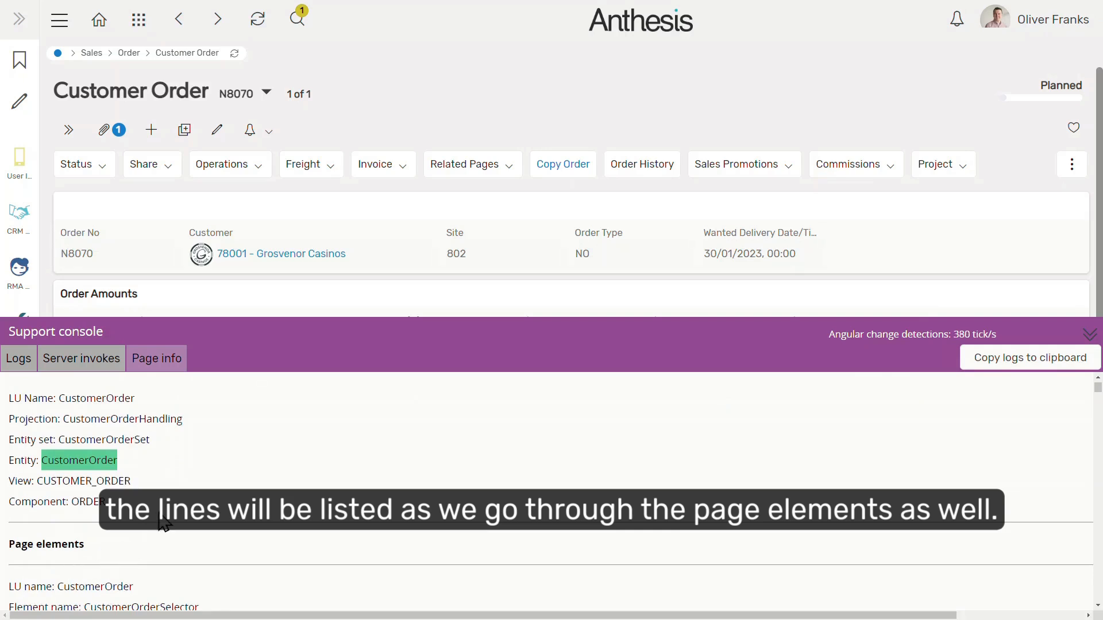
scroll(115, 390, "up", 1)
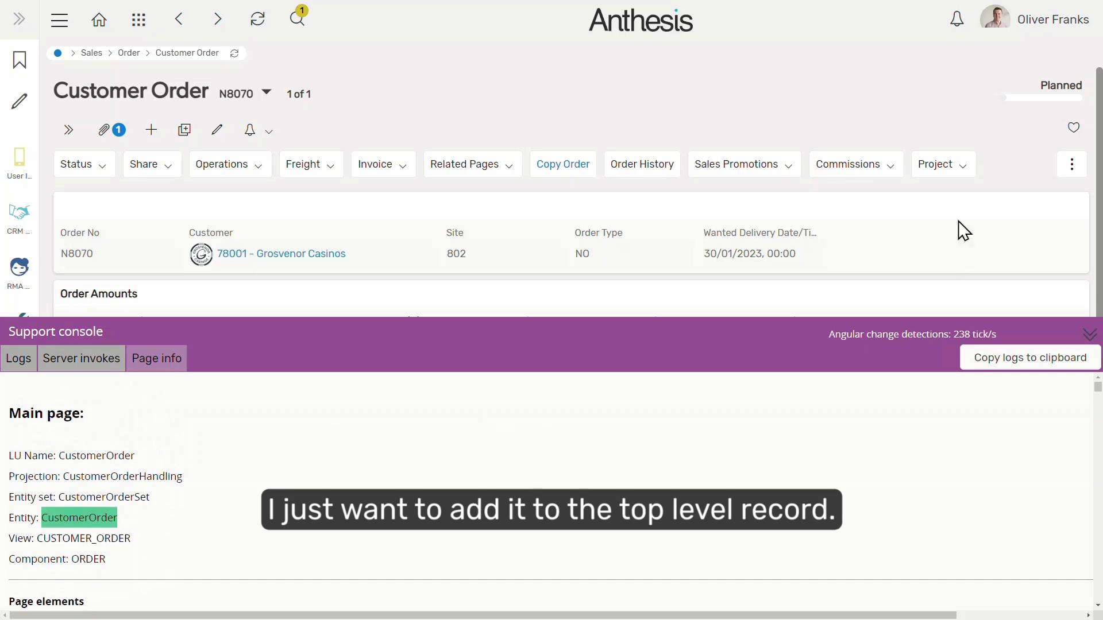
Step: Disable the debug console on the customer order page
left_click(1027, 21)
mouse_move(1008, 365)
mouse_move(988, 386)
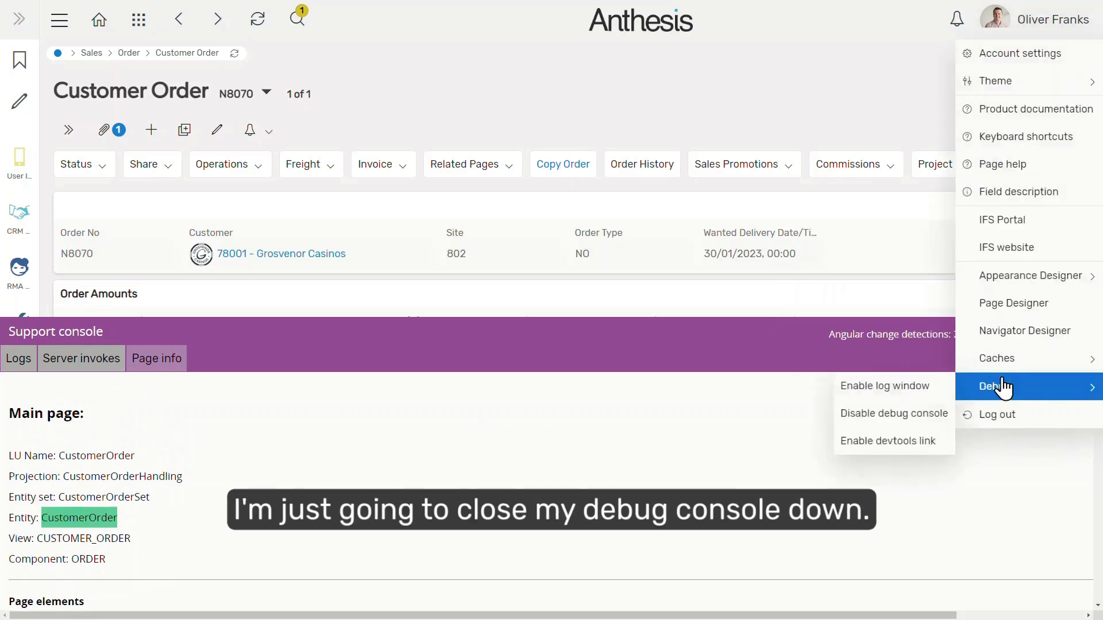
left_click(916, 416)
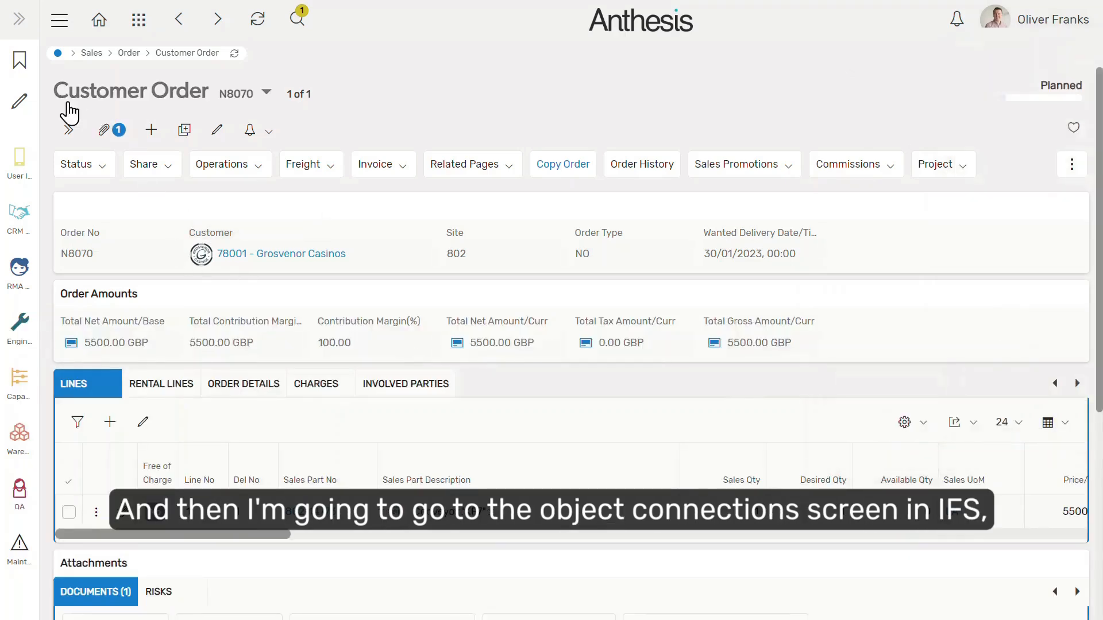
Step: Open the bookmarked Object Connections page and filter its records by the logical unit CustomerOrder
left_click(22, 159)
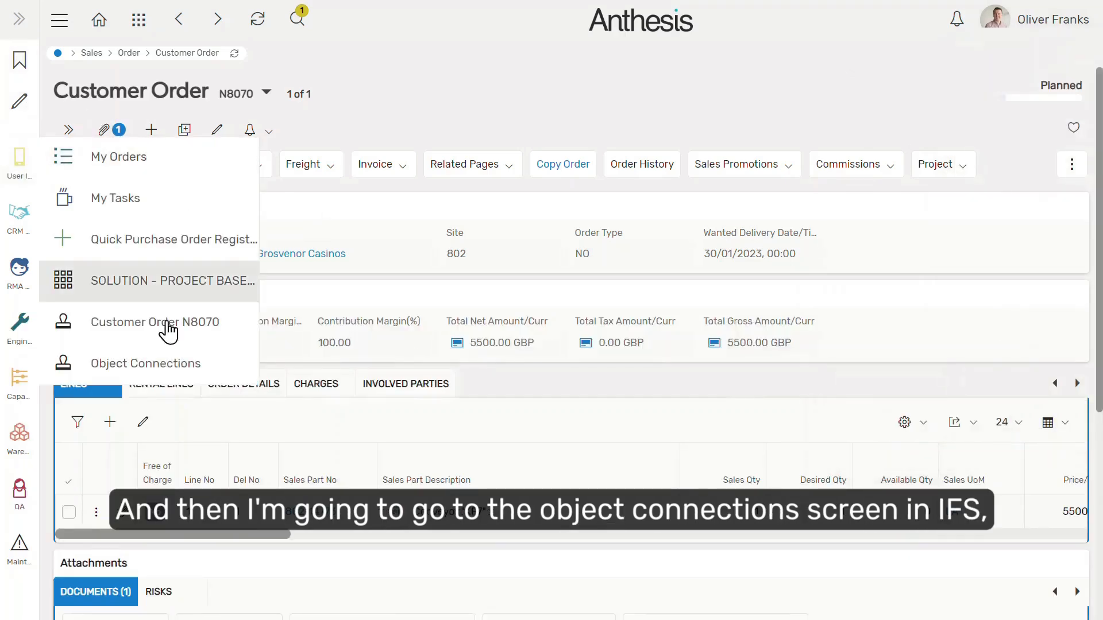
left_click(180, 367)
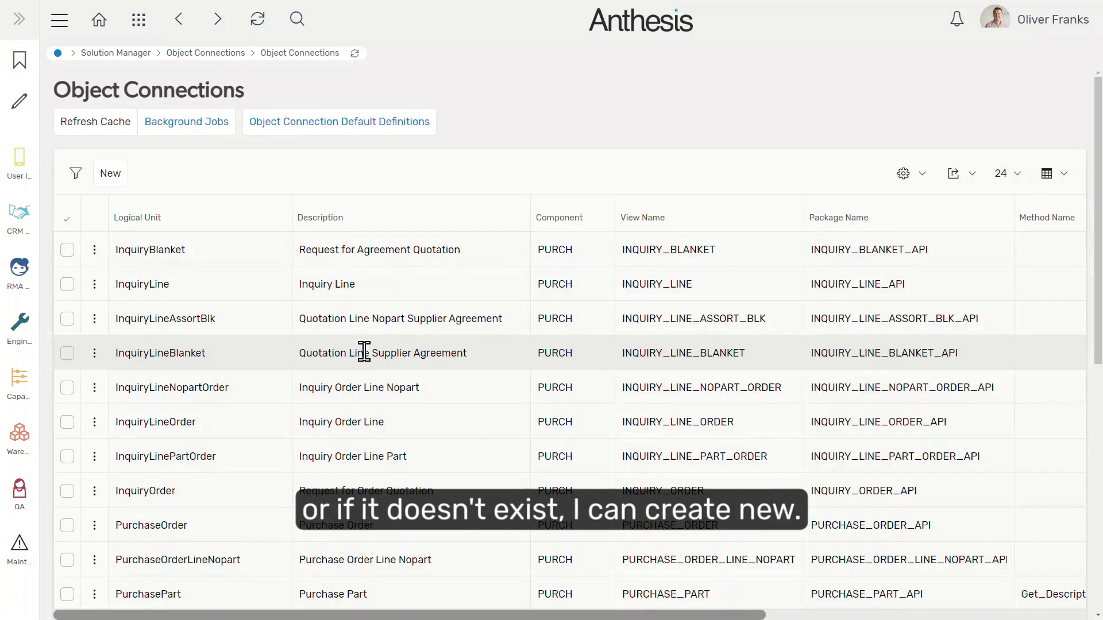
left_click(76, 173)
left_click(117, 222)
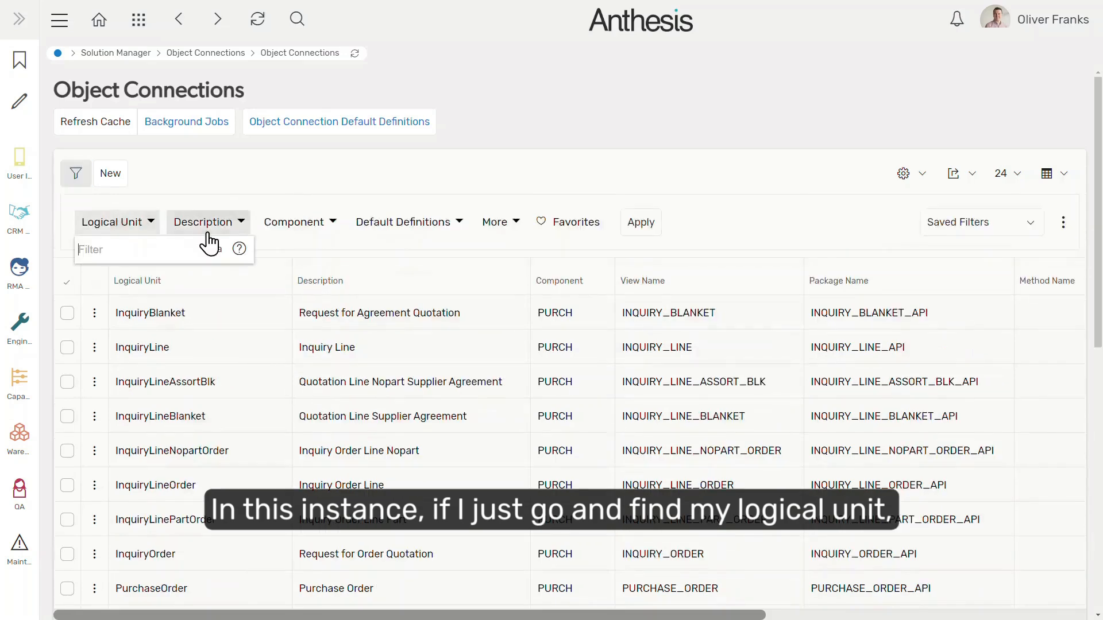
type("CustomerOrder")
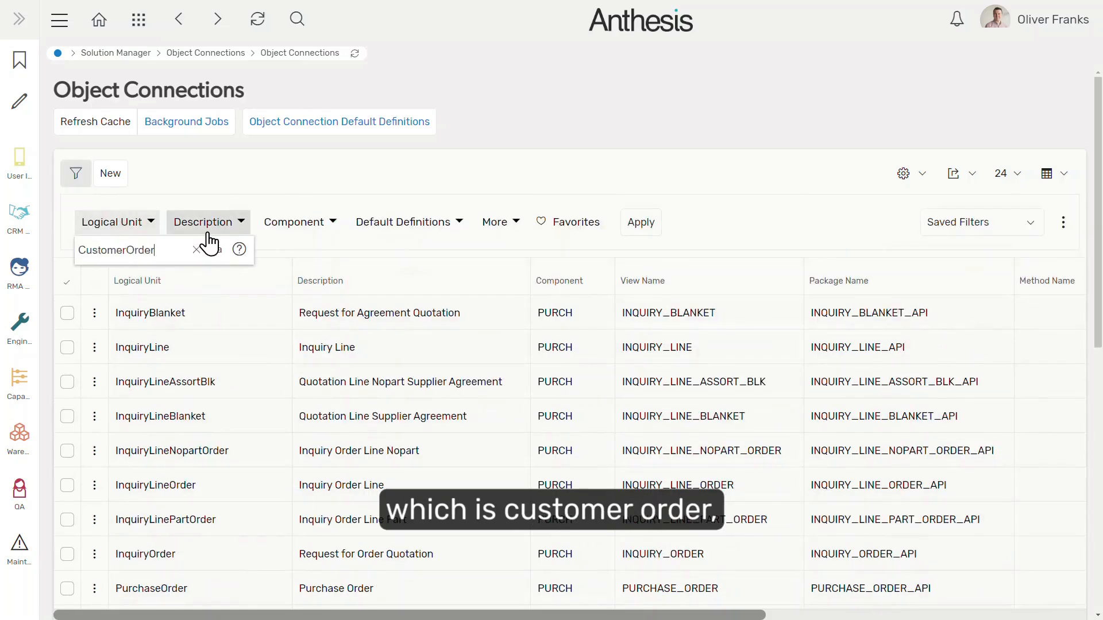
key("Return")
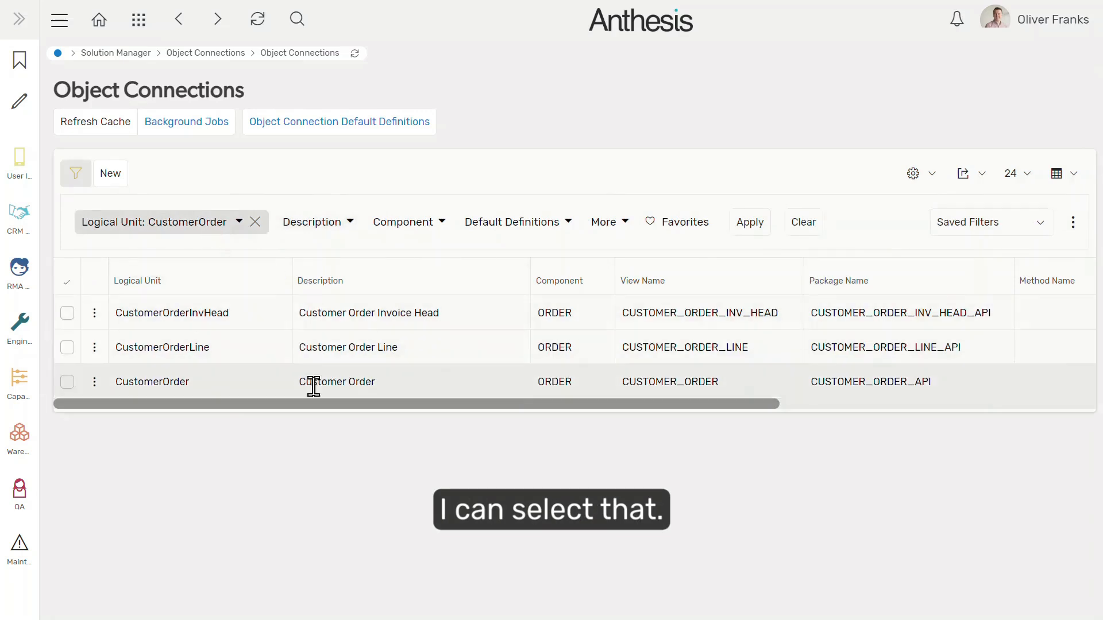
Step: Add the ApprovalRouting service to the connected services of the CustomerOrder object connection and save it
left_click(316, 383)
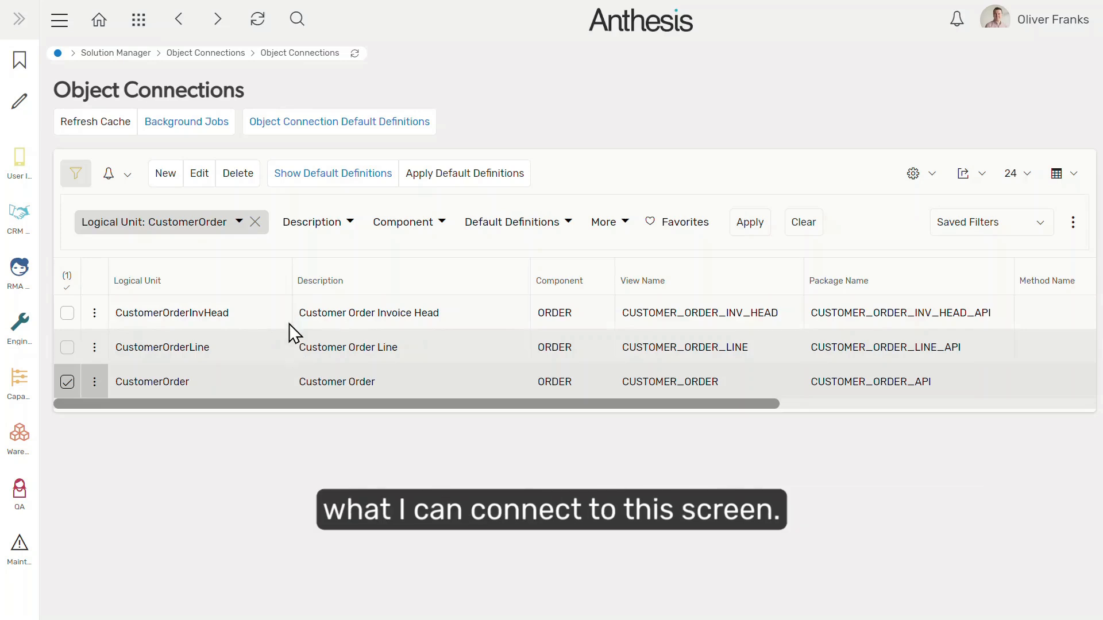
left_click(196, 174)
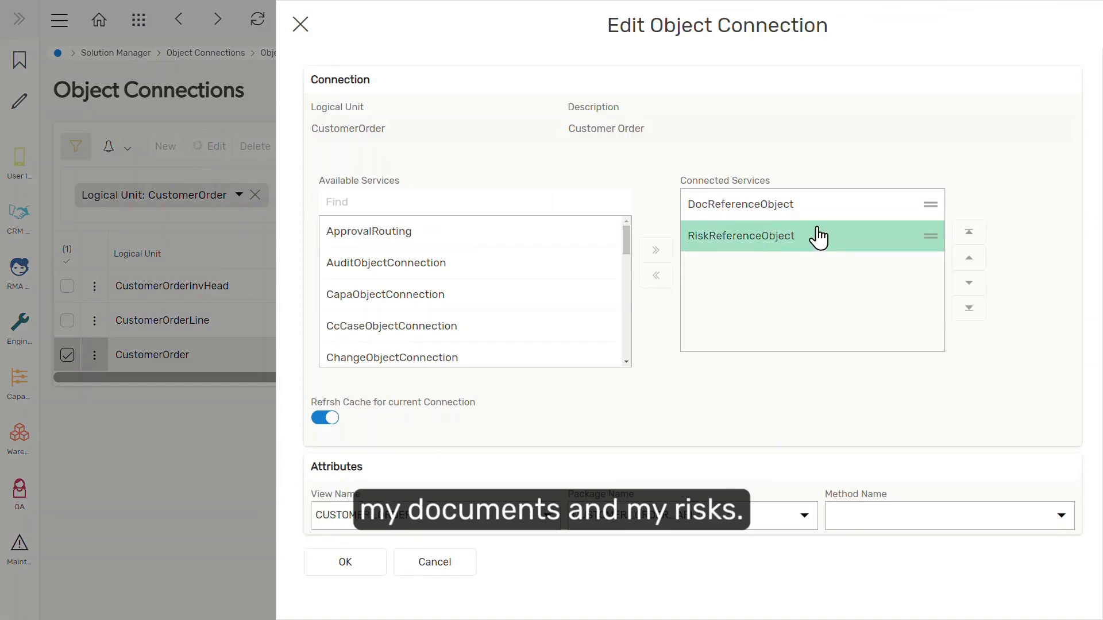
left_click(506, 244)
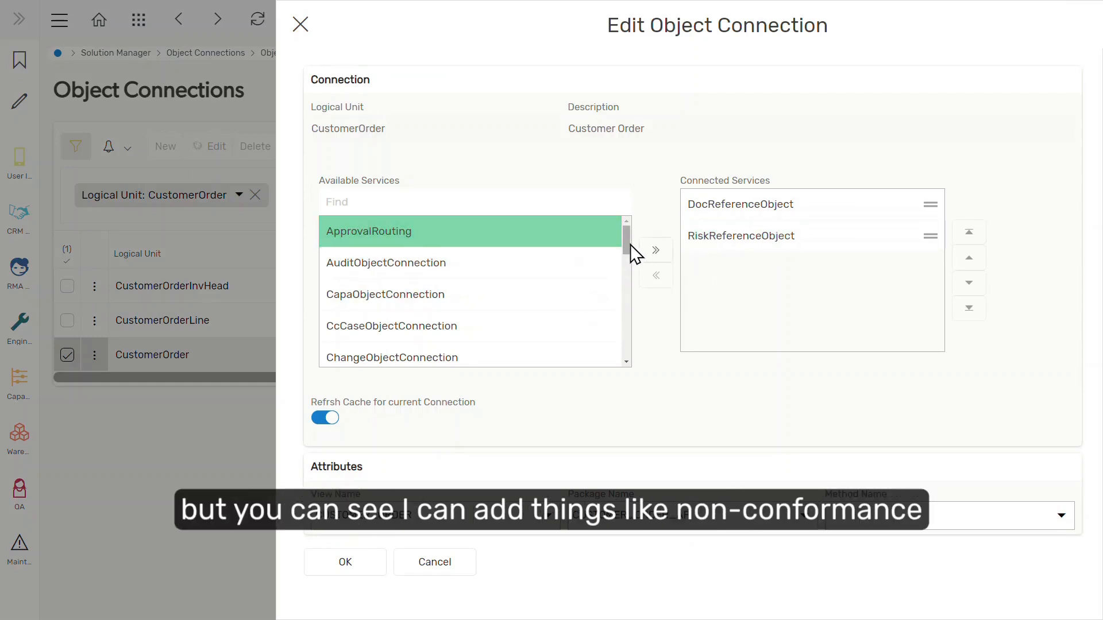
mouse_move(630, 244)
left_mouse_down()
mouse_move(618, 342)
mouse_move(623, 239)
left_mouse_up()
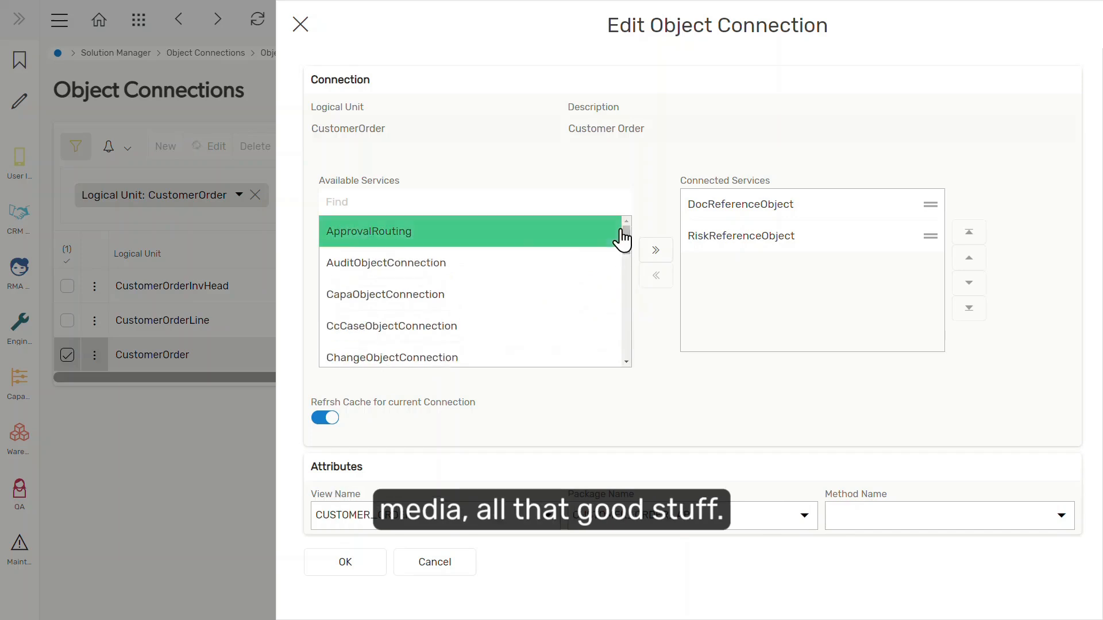
left_click(660, 253)
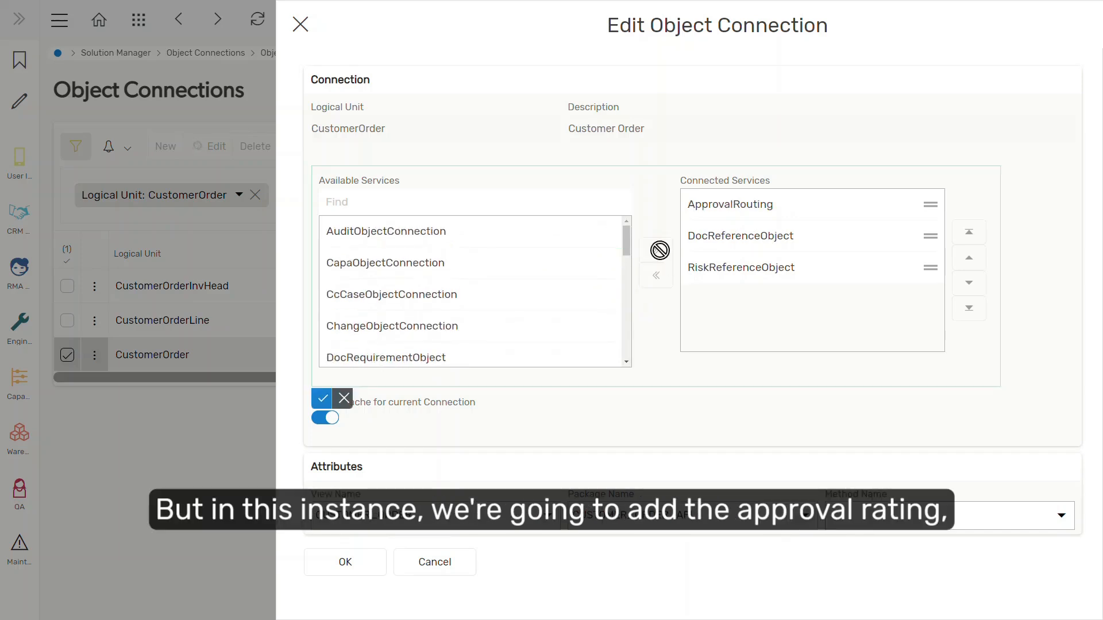
left_click(322, 399)
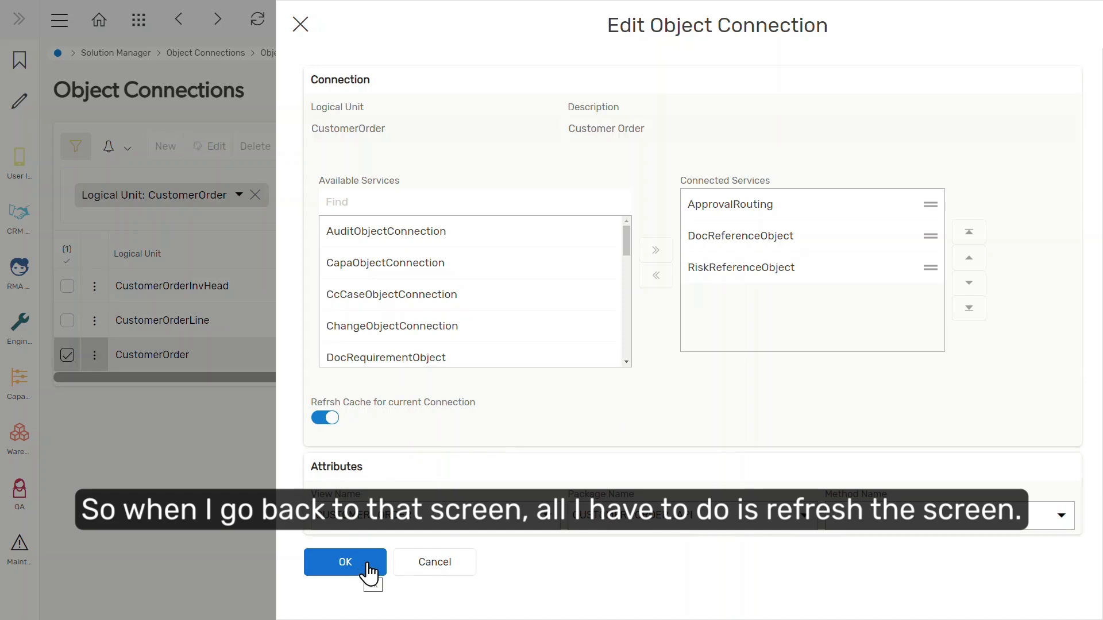
left_click(368, 566)
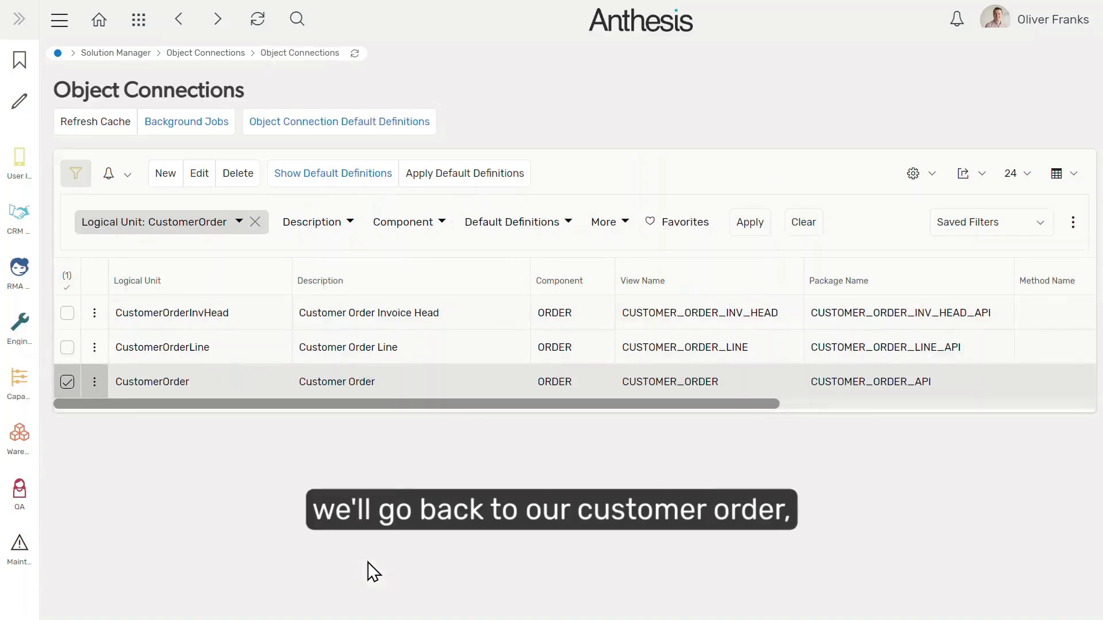
Step: Return to the bookmarked customer order and refresh the page
left_click(23, 173)
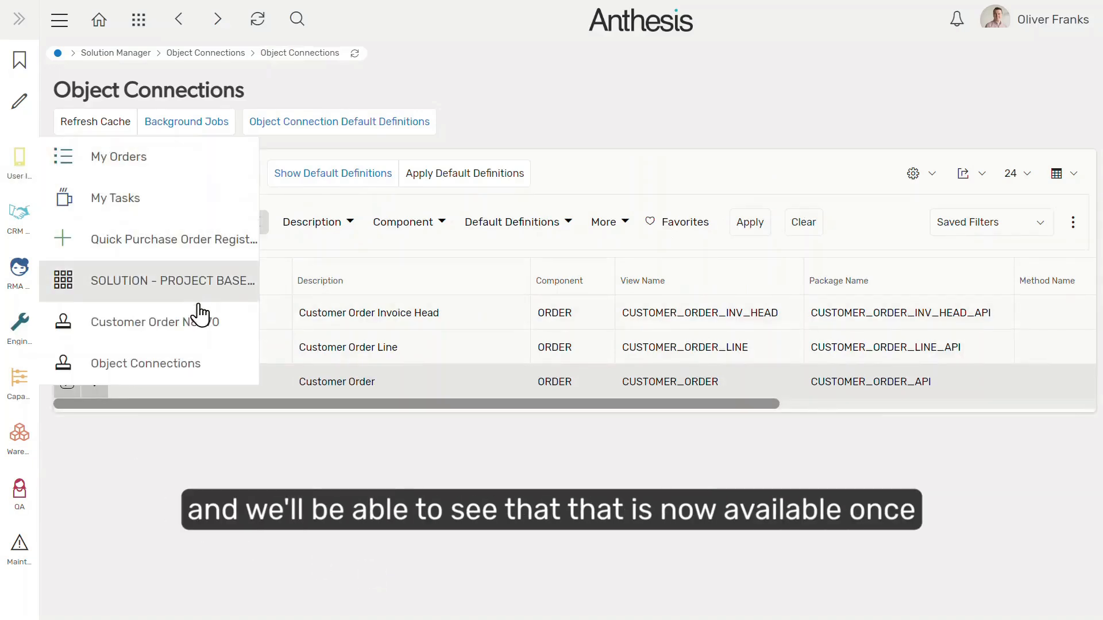
left_click(202, 325)
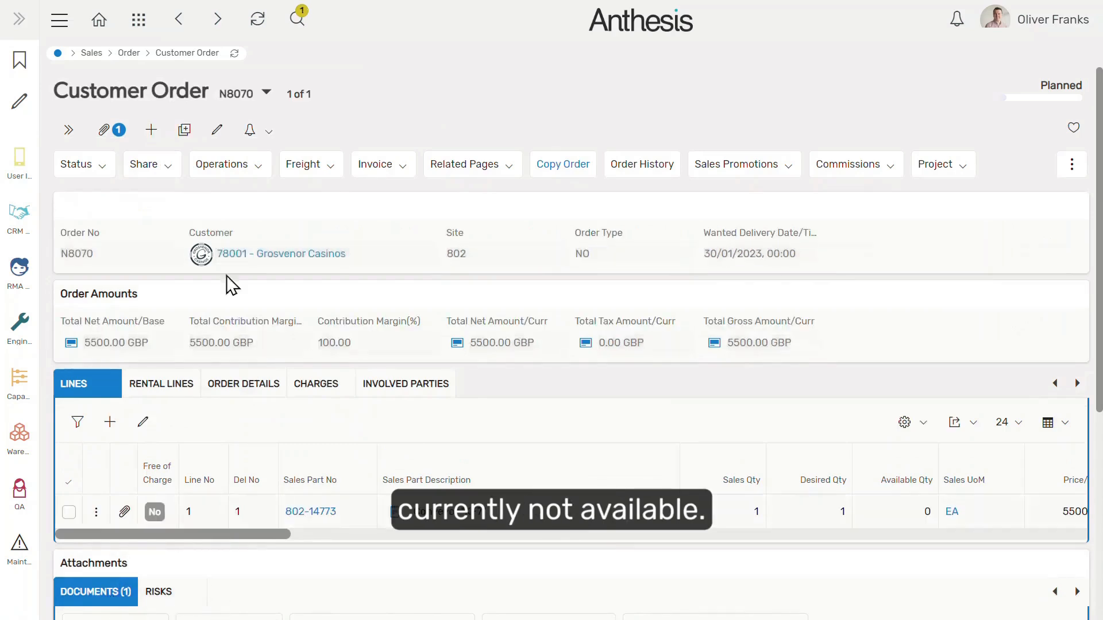
left_click(270, 29)
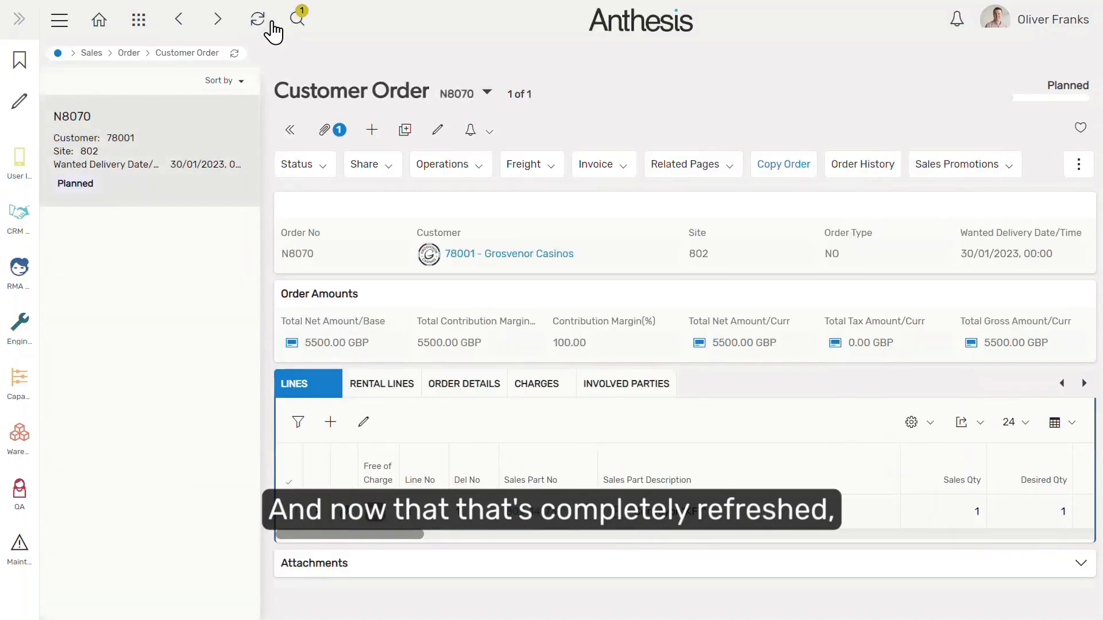
Step: Collapse the record list and expand the order's attachments to show the Approval Process section
left_click(290, 130)
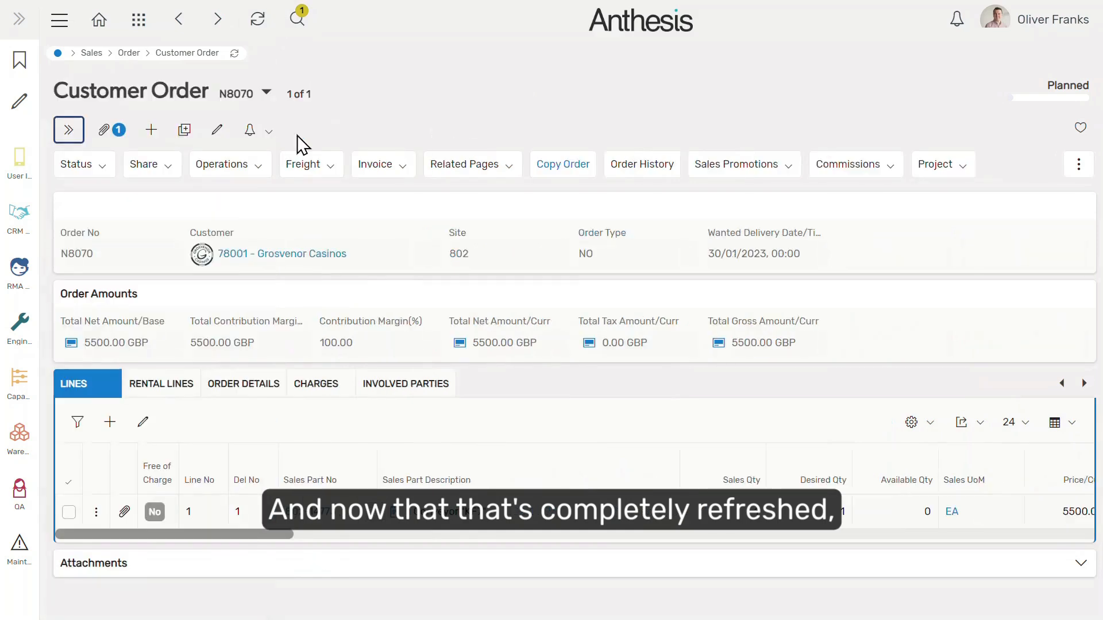
left_click(102, 569)
left_click(140, 585)
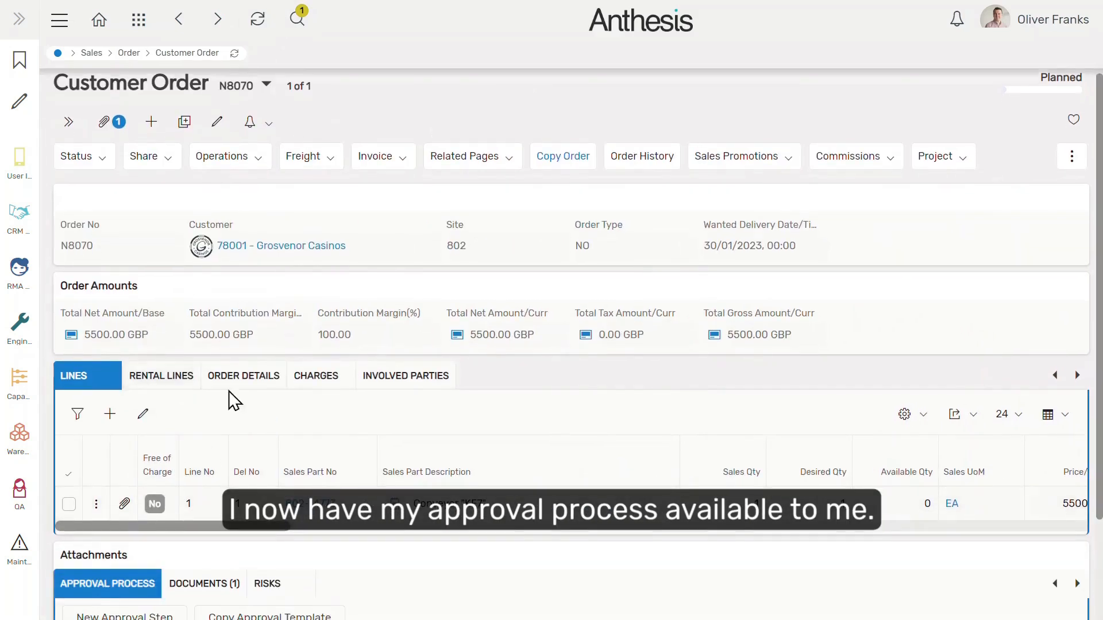
Step: Copy the RISK (Risk Analysis) approval template into the customer order's approval process and review the steps
scroll(235, 384, "down", 2)
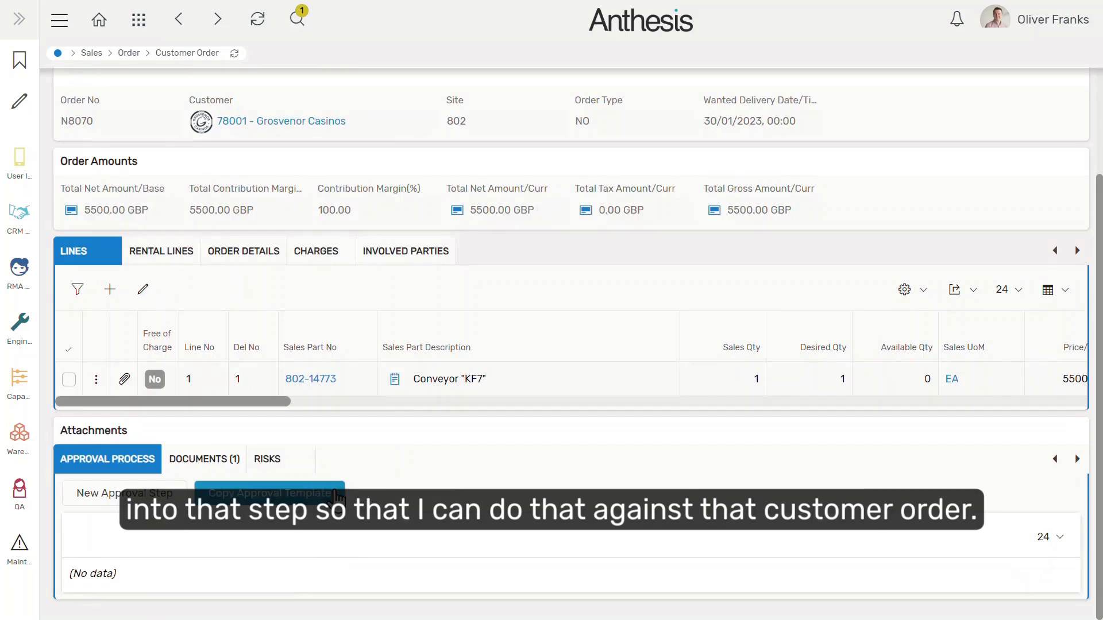
left_click(336, 495)
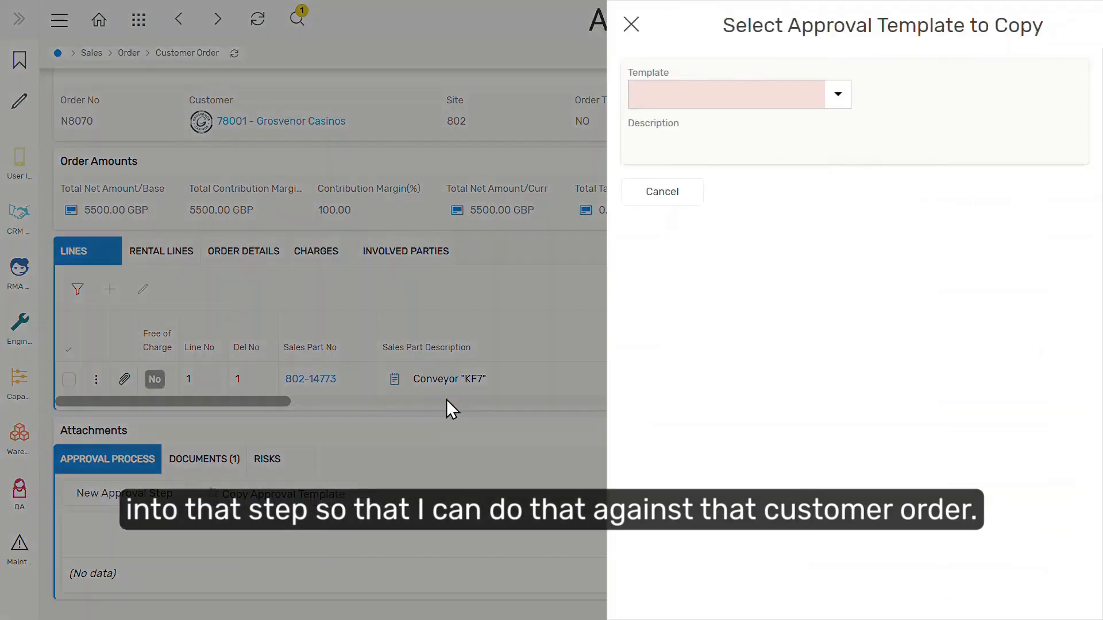
left_click(839, 94)
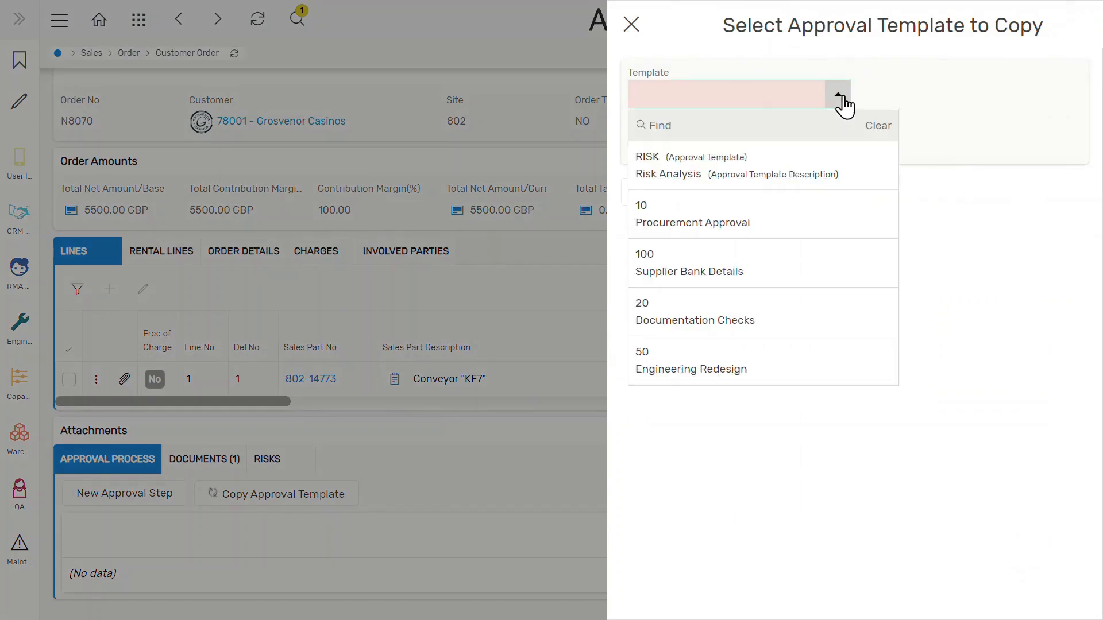
left_click(777, 166)
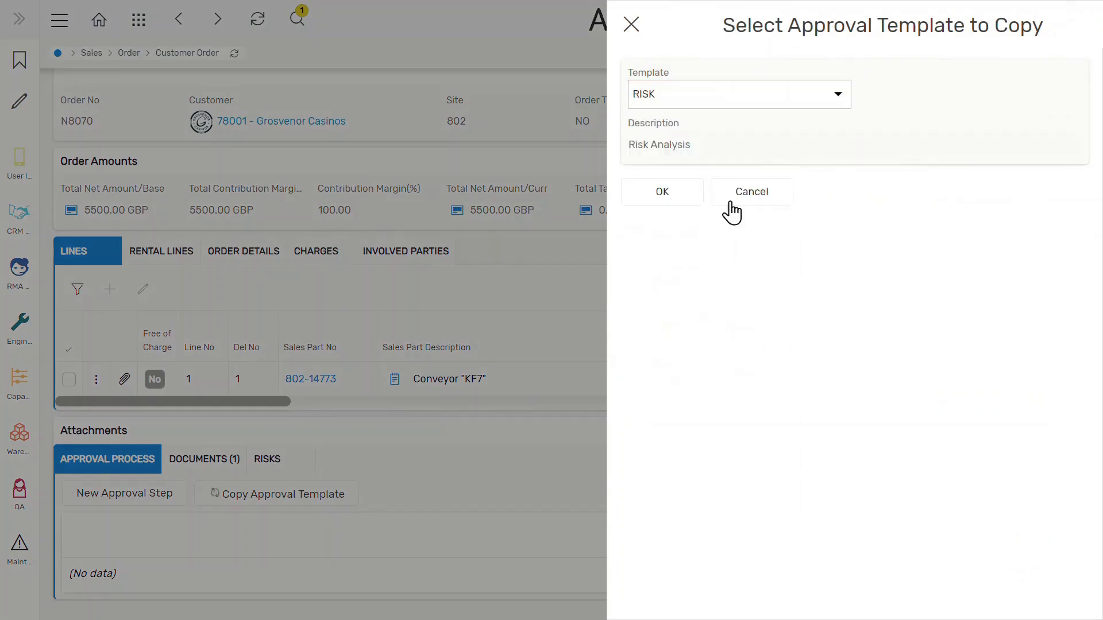
left_click(659, 201)
scroll(493, 466, "down", 3)
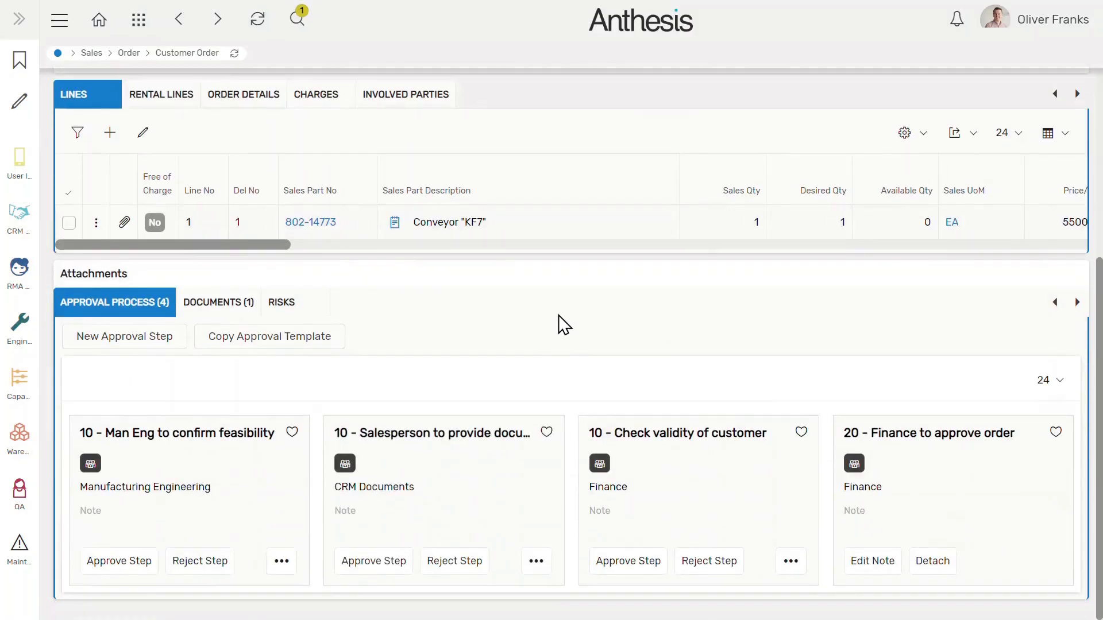
scroll(563, 324, "up", 5)
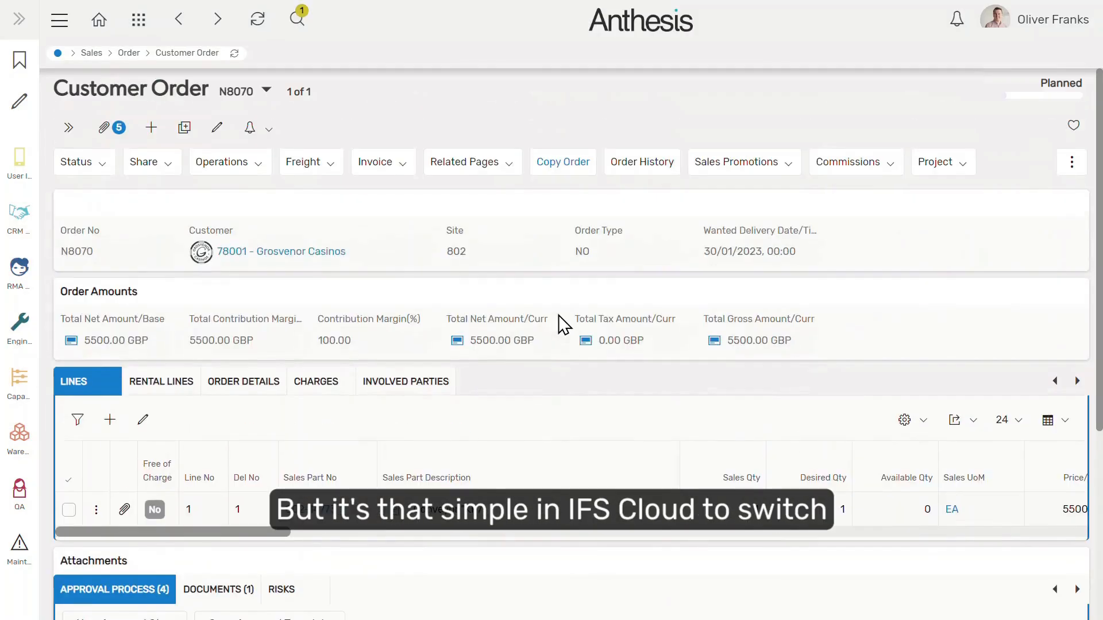